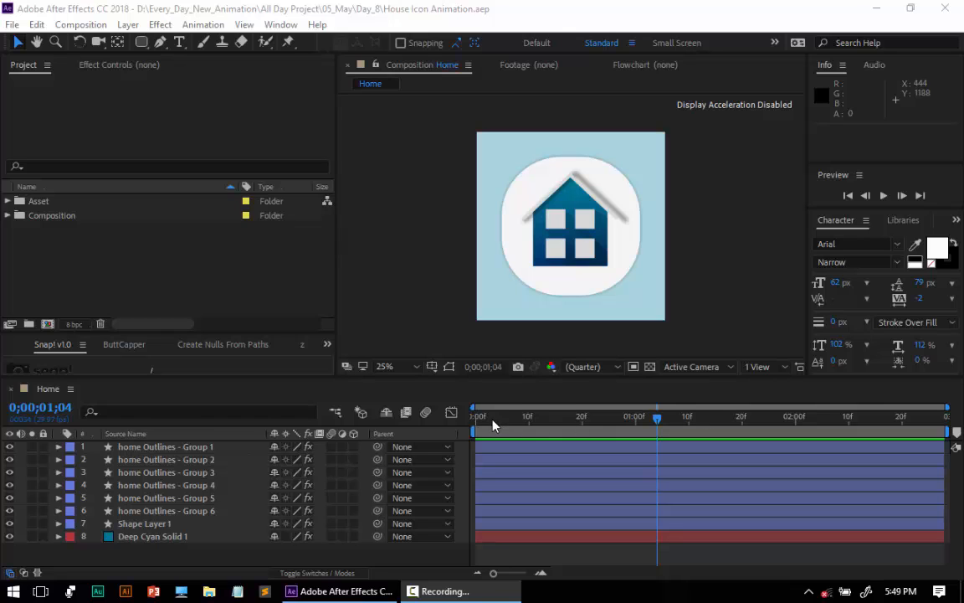
Play the house icon animation from the start and scrub through the first second to review how it builds up
{"action": "key", "text": "Home"}
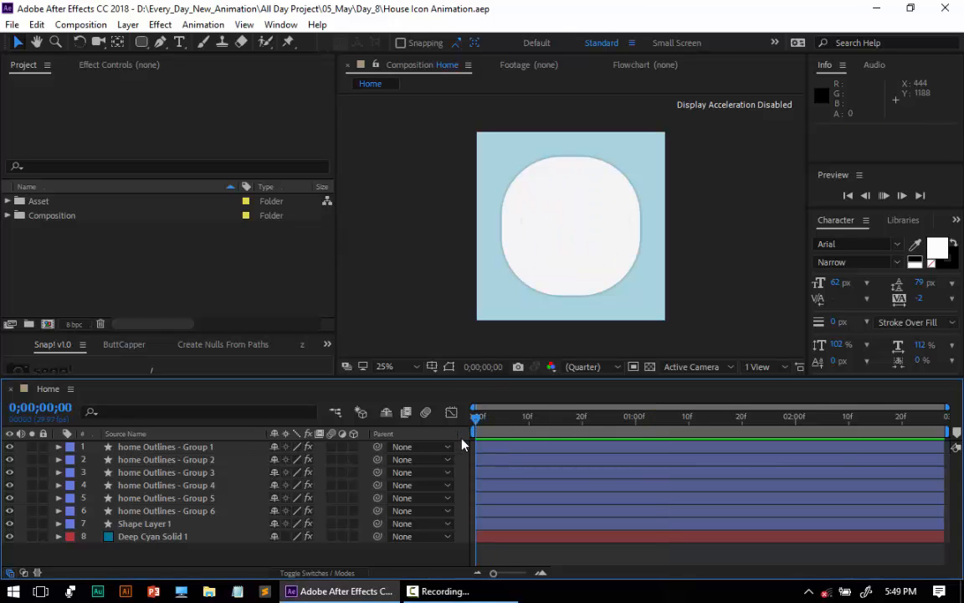
{"action": "key", "text": "space"}
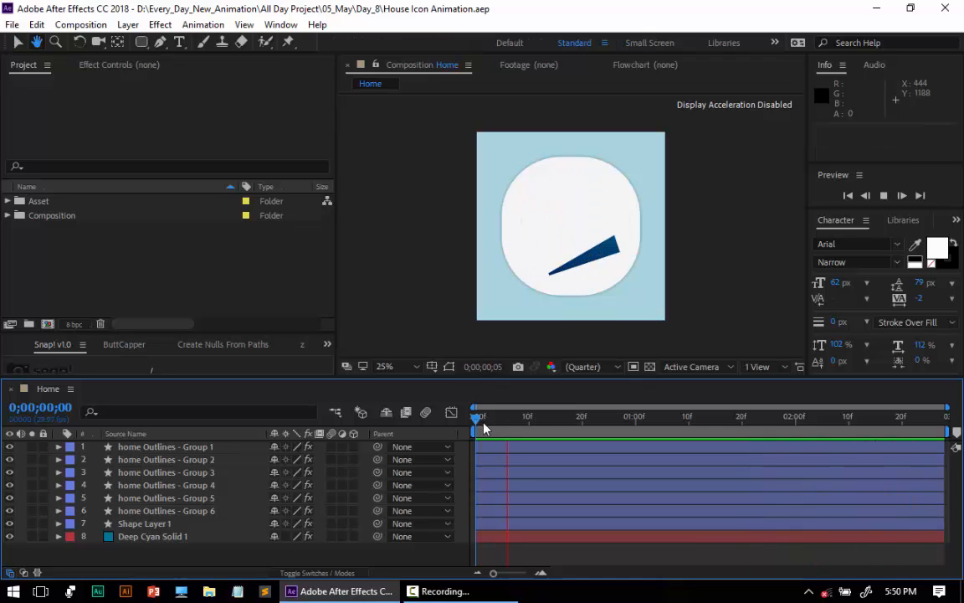
{"action": "left_click", "coordinate": [511, 415]}
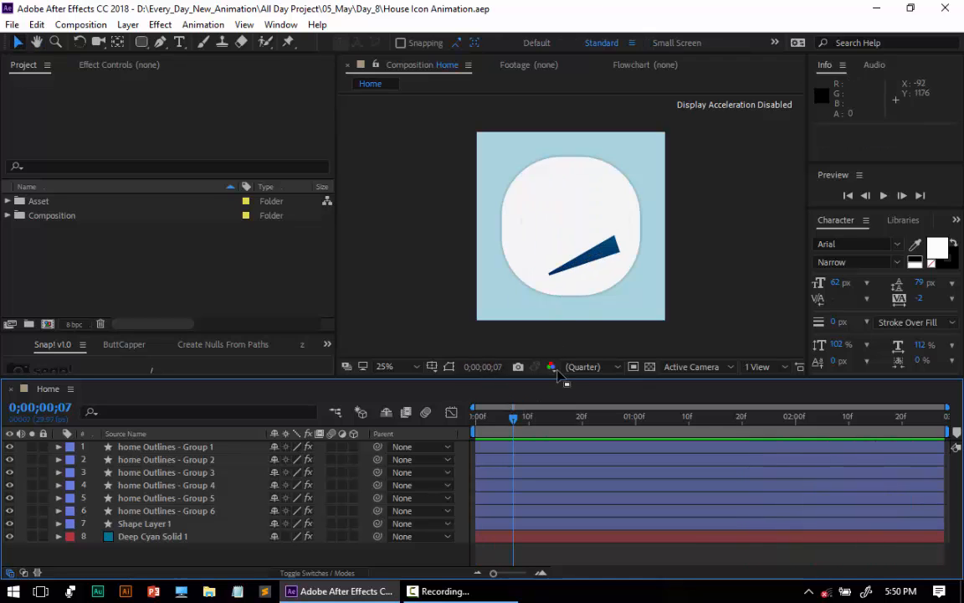
{"action": "left_click_drag", "start_coordinate": [513, 419], "coordinate": [615, 419]}
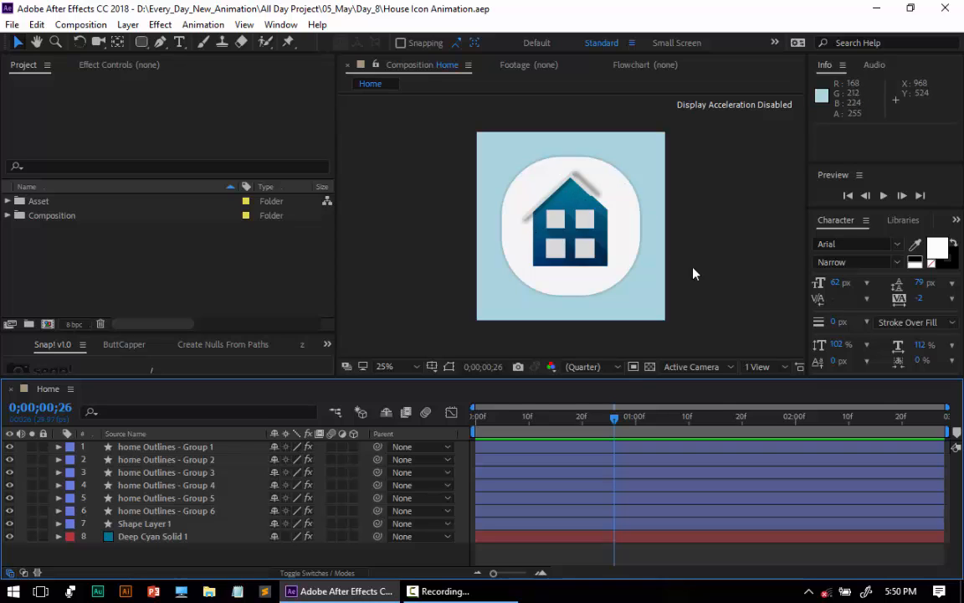
{"action": "mouse_move", "coordinate": [615, 417]}
{"action": "left_mouse_down"}
{"action": "mouse_move", "coordinate": [639, 419]}
{"action": "mouse_move", "coordinate": [585, 427]}
{"action": "mouse_move", "coordinate": [609, 402]}
{"action": "left_mouse_up"}
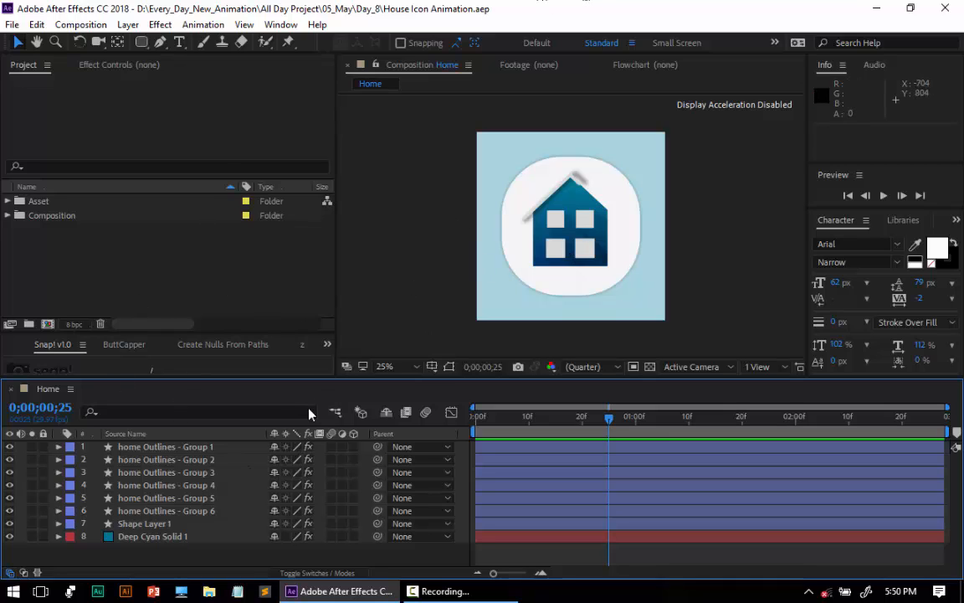
{"action": "left_click_drag", "start_coordinate": [605, 415], "coordinate": [630, 441]}
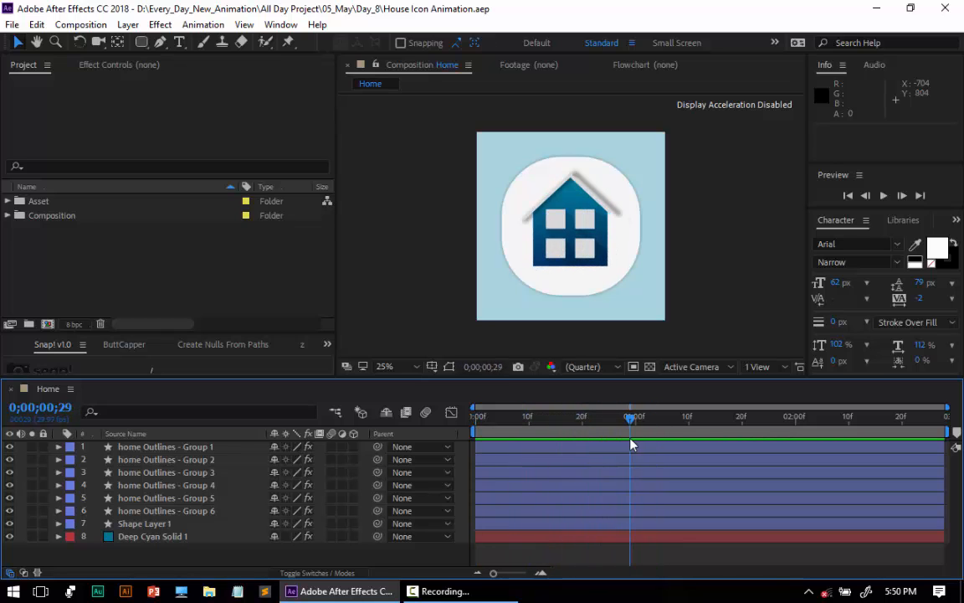
Reveal the keyframes of home Outlines - Group 6 and solo that layer so only the house body shows
{"action": "left_click", "coordinate": [156, 512]}
{"action": "key", "text": "u"}
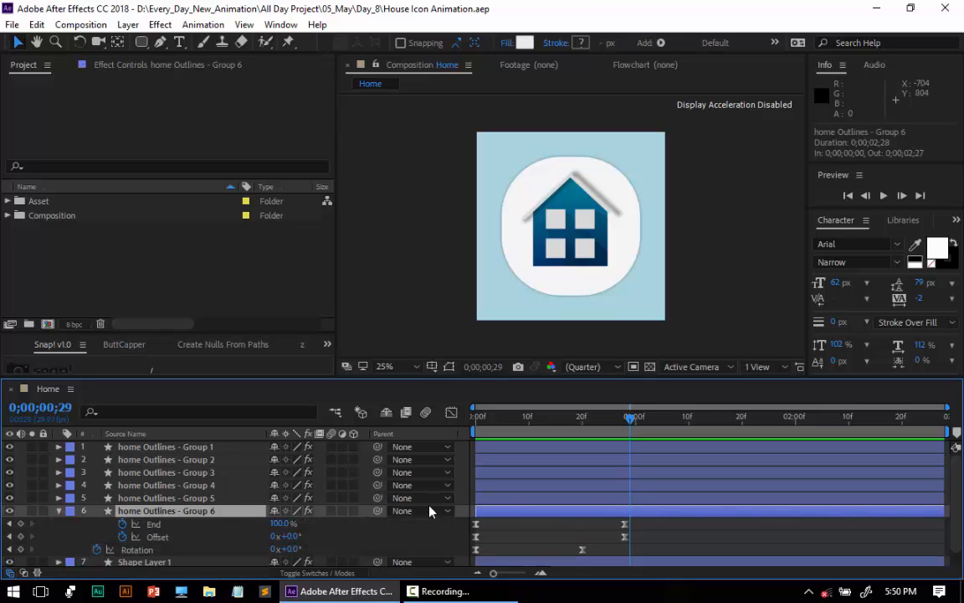
{"action": "left_click", "coordinate": [59, 511]}
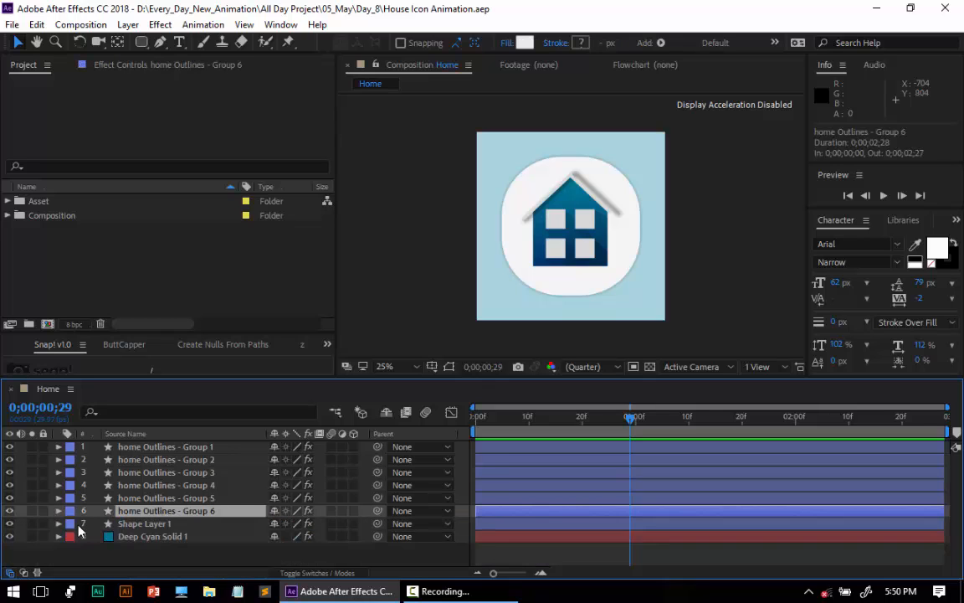
{"action": "left_click", "coordinate": [59, 510]}
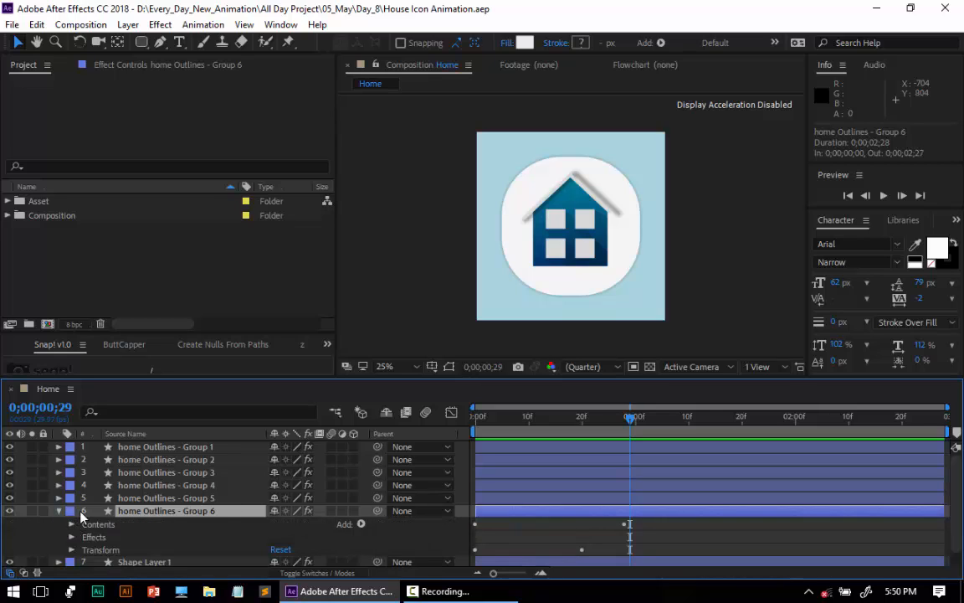
{"action": "left_click", "coordinate": [32, 510]}
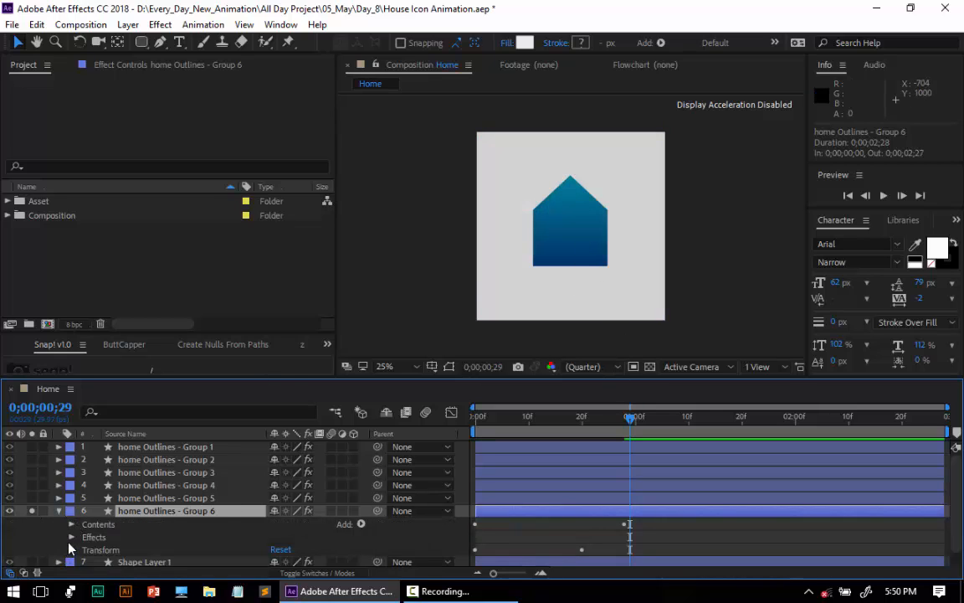
Expand Trim Paths 1 inside Group 6 and examine its End and Offset keyframes from 0;00;00;00 to 0;00;00;28
{"action": "left_click", "coordinate": [71, 524]}
{"action": "left_click", "coordinate": [85, 536]}
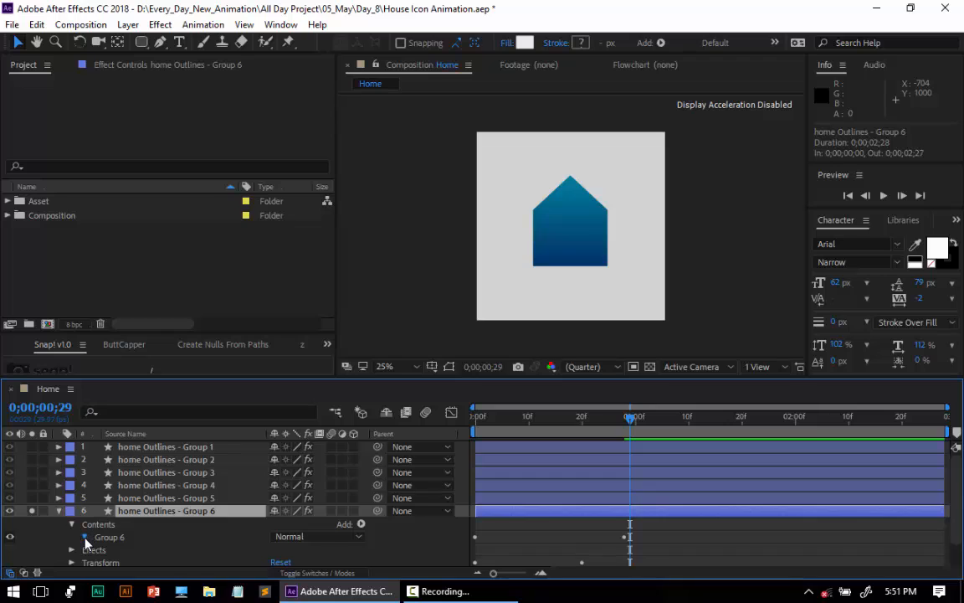
{"action": "scroll", "coordinate": [78, 546], "scroll_direction": "down", "scroll_amount": 2}
{"action": "scroll", "coordinate": [101, 502], "scroll_direction": "down", "scroll_amount": 2}
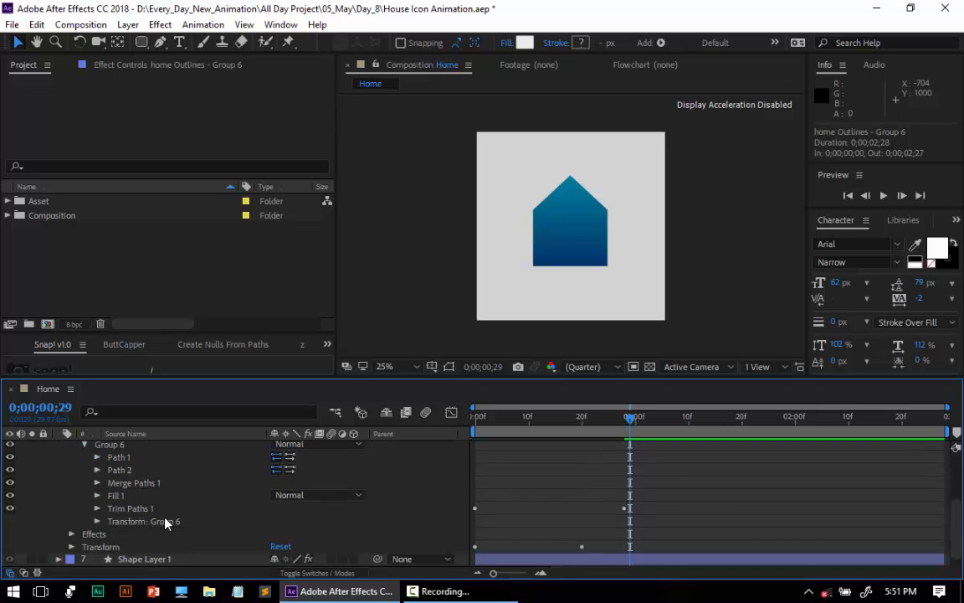
{"action": "left_click", "coordinate": [97, 508]}
{"action": "left_click", "coordinate": [538, 503]}
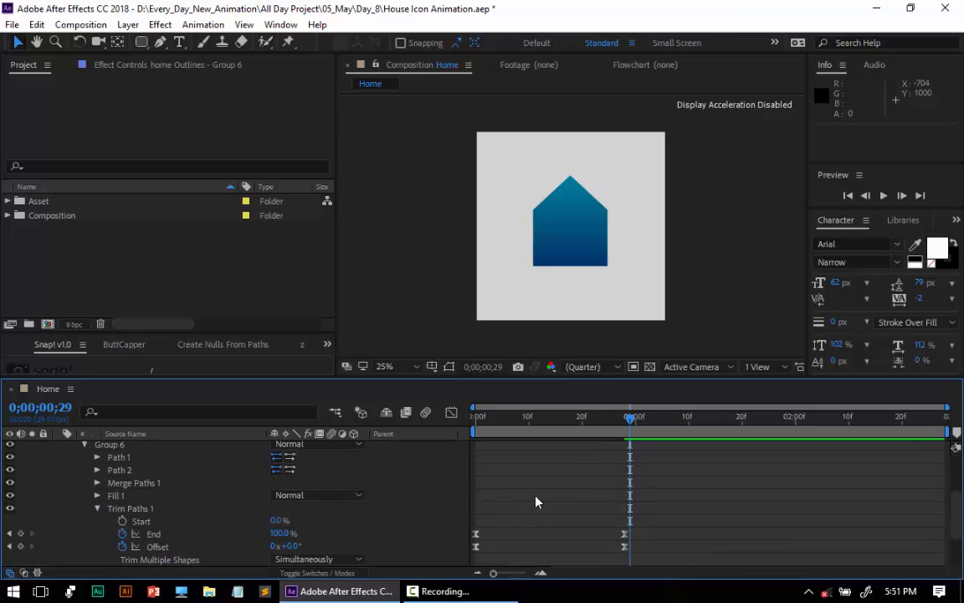
{"action": "left_click_drag", "start_coordinate": [501, 422], "coordinate": [459, 430]}
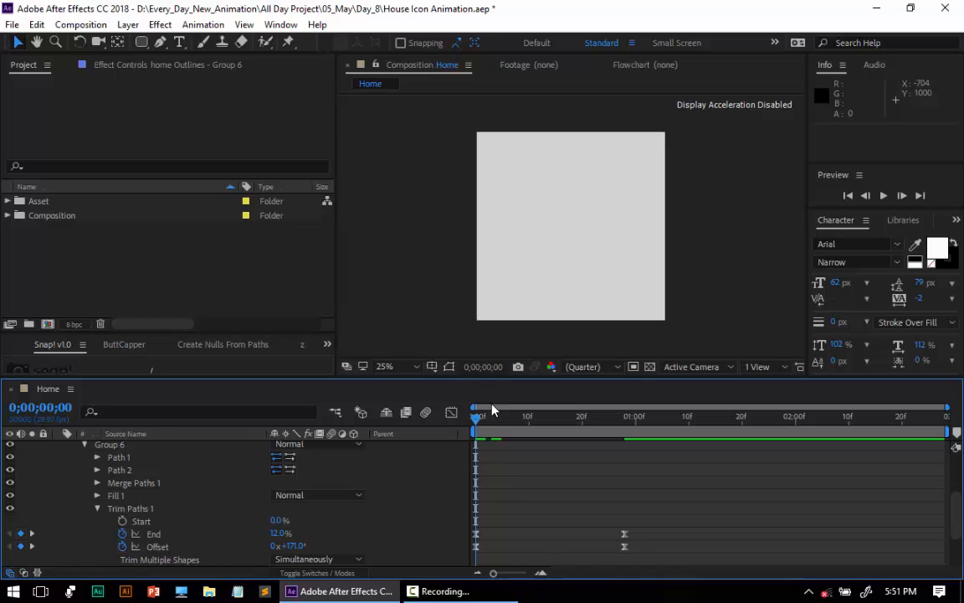
{"action": "left_click_drag", "start_coordinate": [489, 430], "coordinate": [630, 439]}
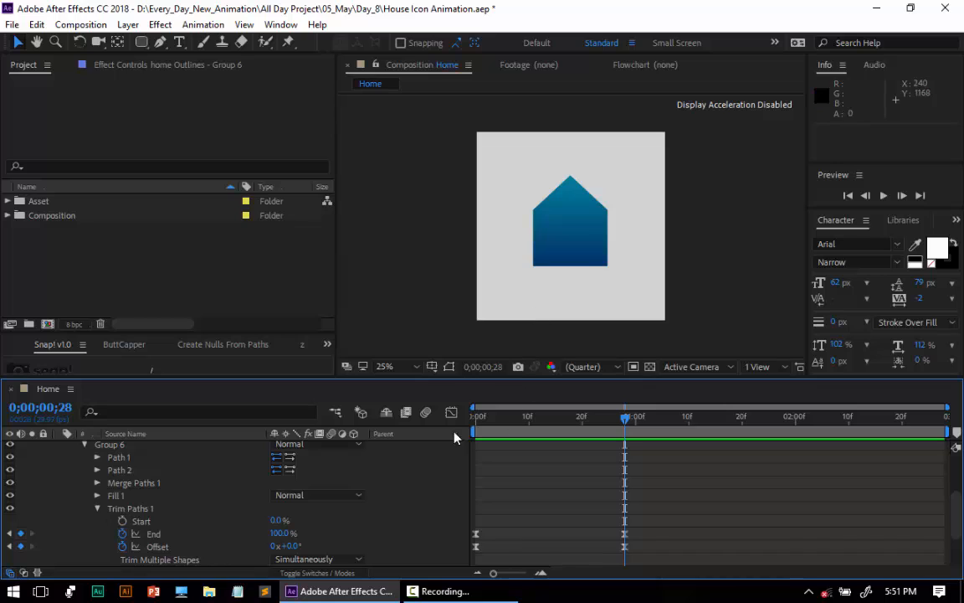
Collapse Group 6, solo home Outlines - Group 5 alongside it, and show only Group 5's keyframed properties
{"action": "scroll", "coordinate": [125, 494], "scroll_direction": "up", "scroll_amount": 2}
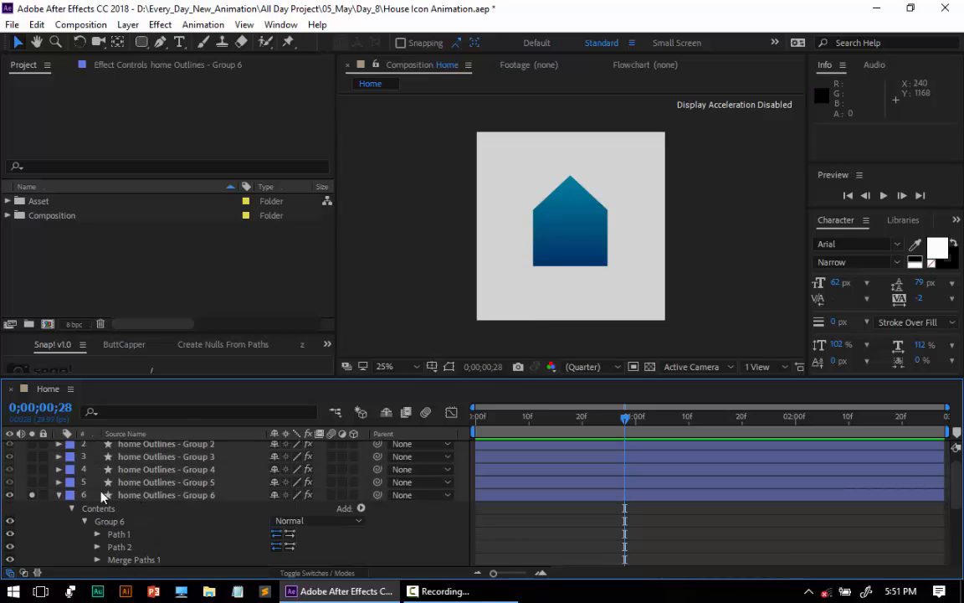
{"action": "left_click", "coordinate": [58, 495]}
{"action": "left_click", "coordinate": [31, 498]}
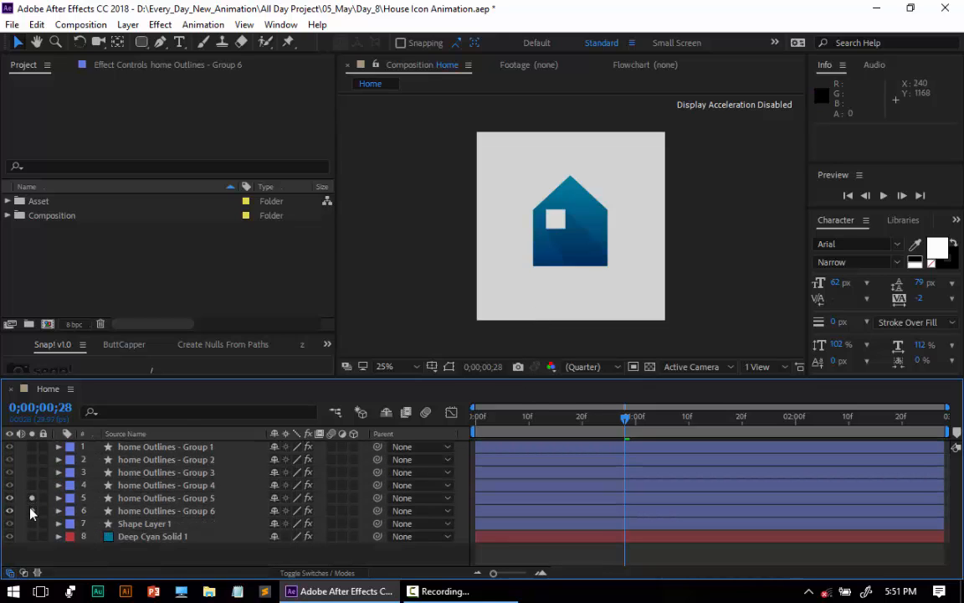
{"action": "left_click", "coordinate": [108, 498]}
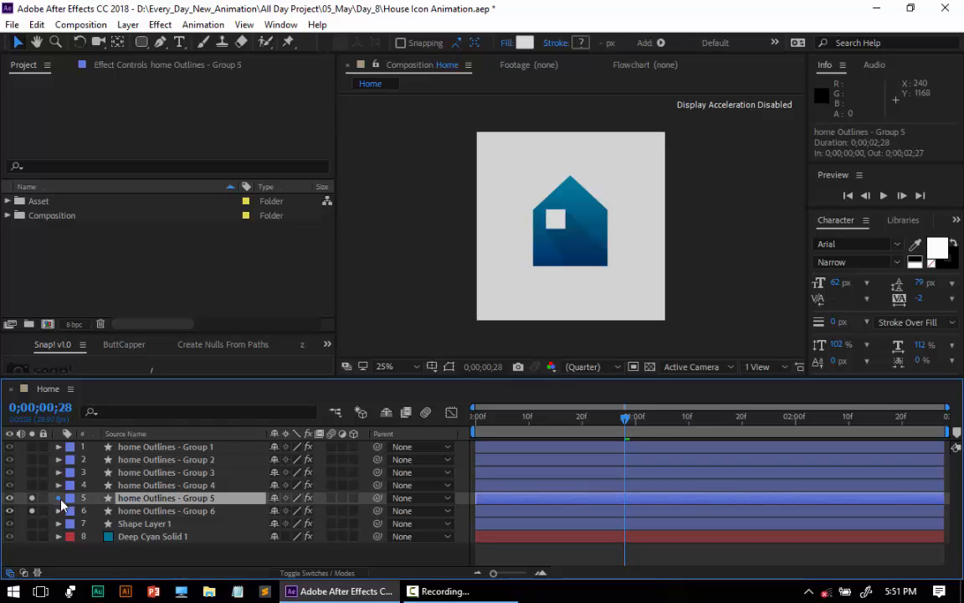
{"action": "left_click", "coordinate": [59, 498]}
{"action": "left_click", "coordinate": [72, 512]}
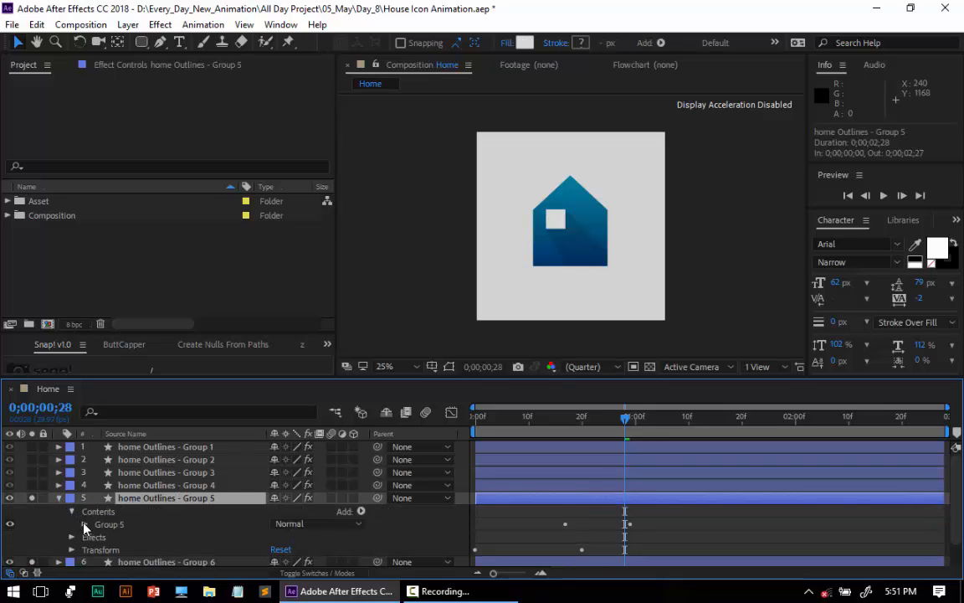
{"action": "key", "text": "u"}
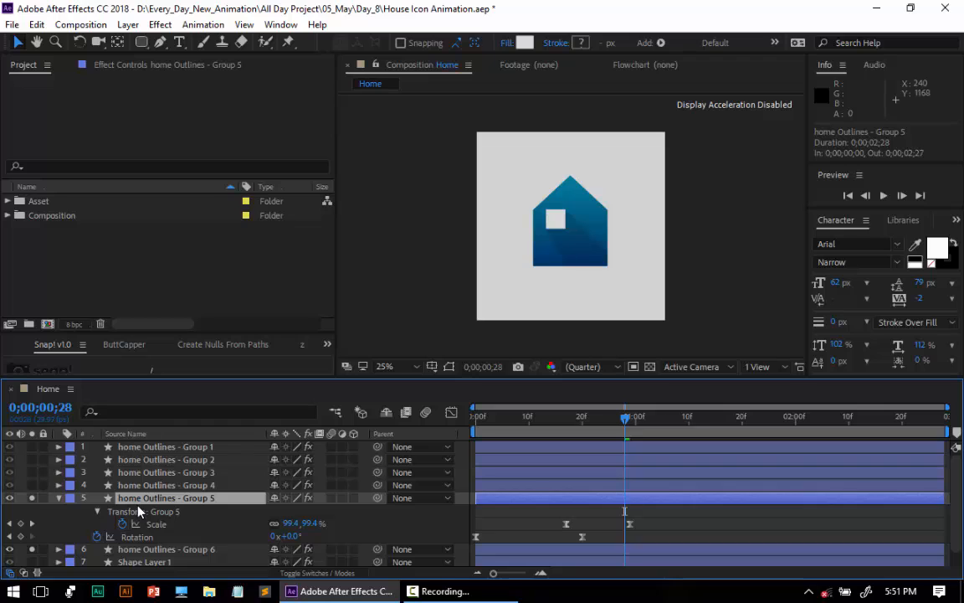
Shift Group 5's two Rotation keyframes so the first sits at 0;00;00;17, and play back the window animation
{"action": "left_click_drag", "start_coordinate": [483, 420], "coordinate": [601, 437]}
{"action": "left_click_drag", "start_coordinate": [601, 530], "coordinate": [568, 543]}
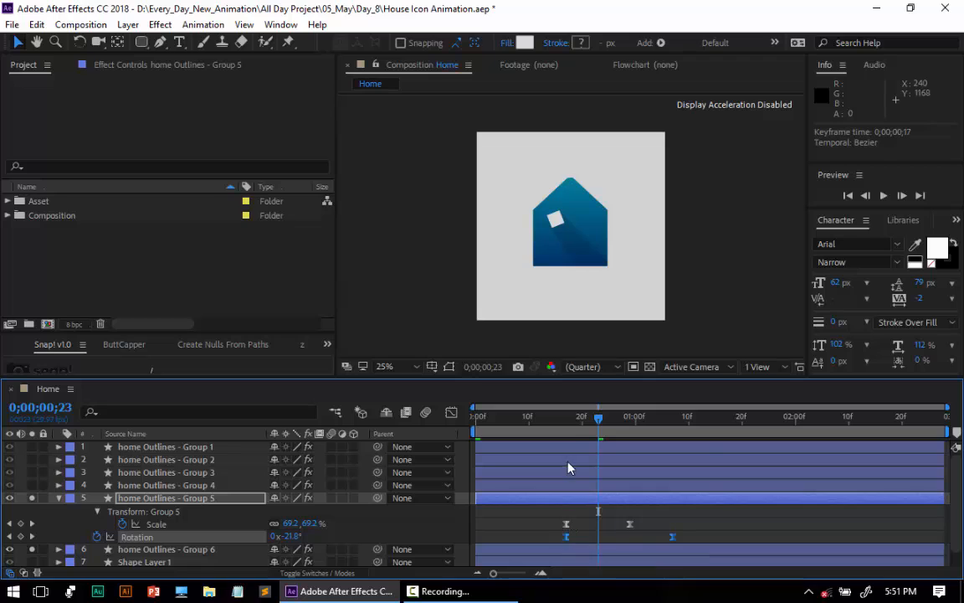
{"action": "left_click", "coordinate": [572, 428]}
{"action": "key", "text": "space"}
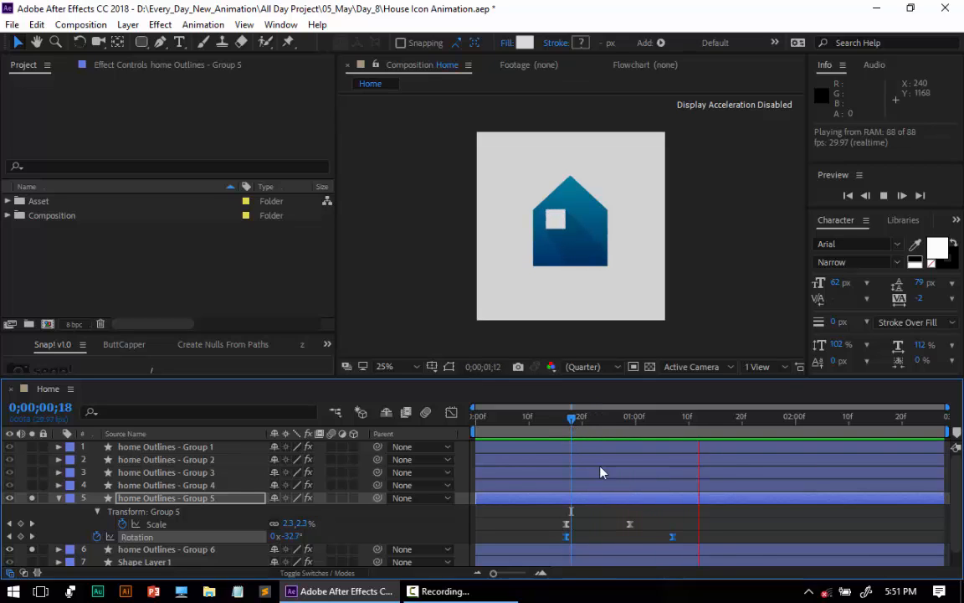
{"action": "key", "text": "space"}
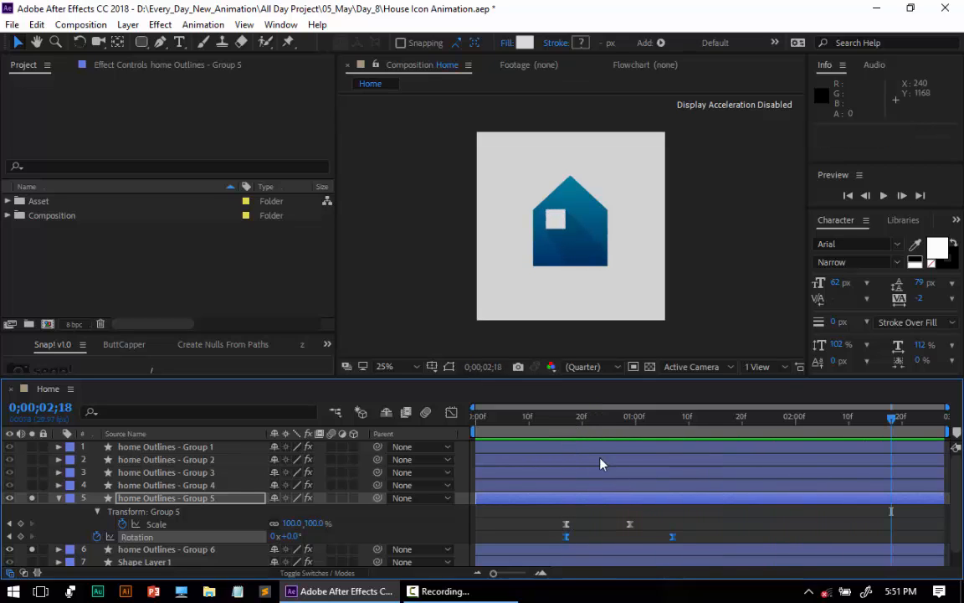
{"action": "left_click", "coordinate": [560, 422]}
{"action": "key", "text": "space"}
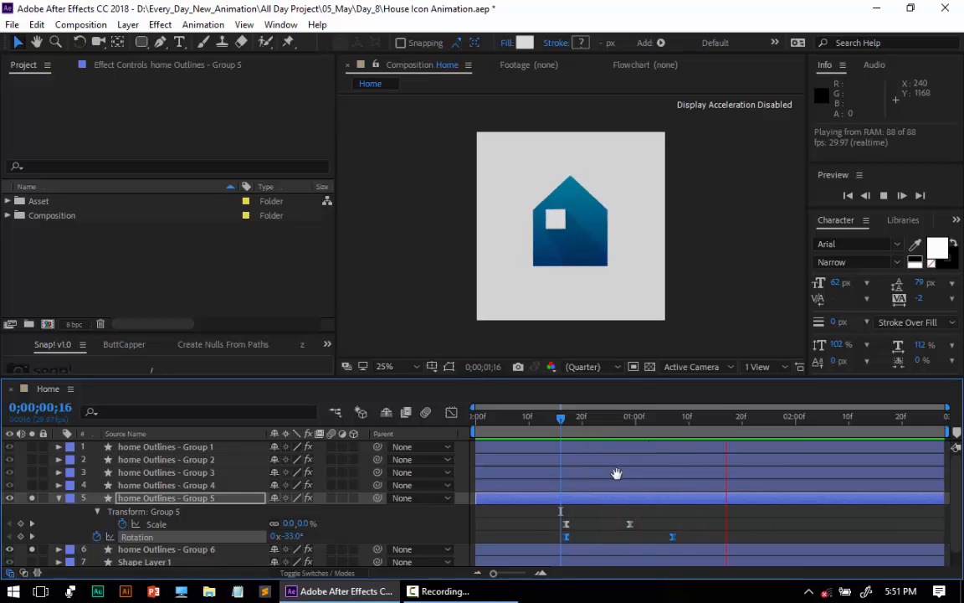
{"action": "key", "text": "space"}
Move Group 5's Rotation keyframe pair so it starts at 0;00;00;14, ahead of the Scale keyframes, and preview it
{"action": "left_click_drag", "start_coordinate": [568, 538], "coordinate": [553, 538]}
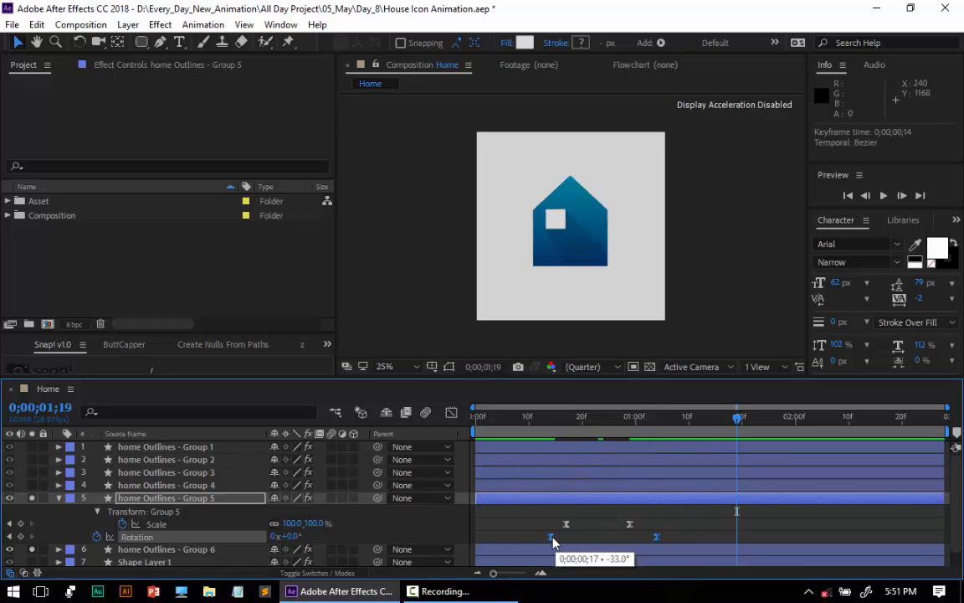
{"action": "left_click", "coordinate": [544, 418]}
{"action": "key", "text": "space"}
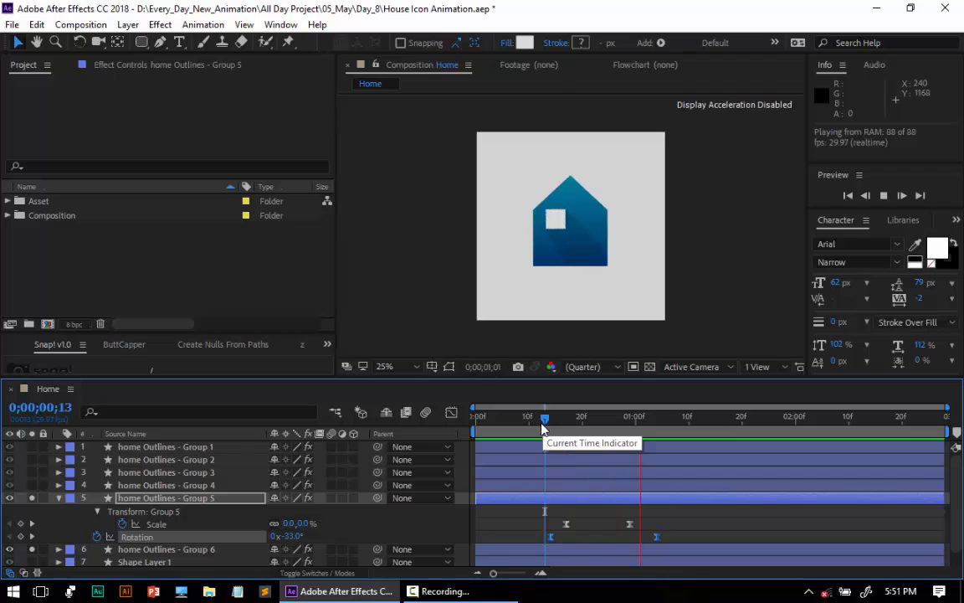
{"action": "key", "text": "space"}
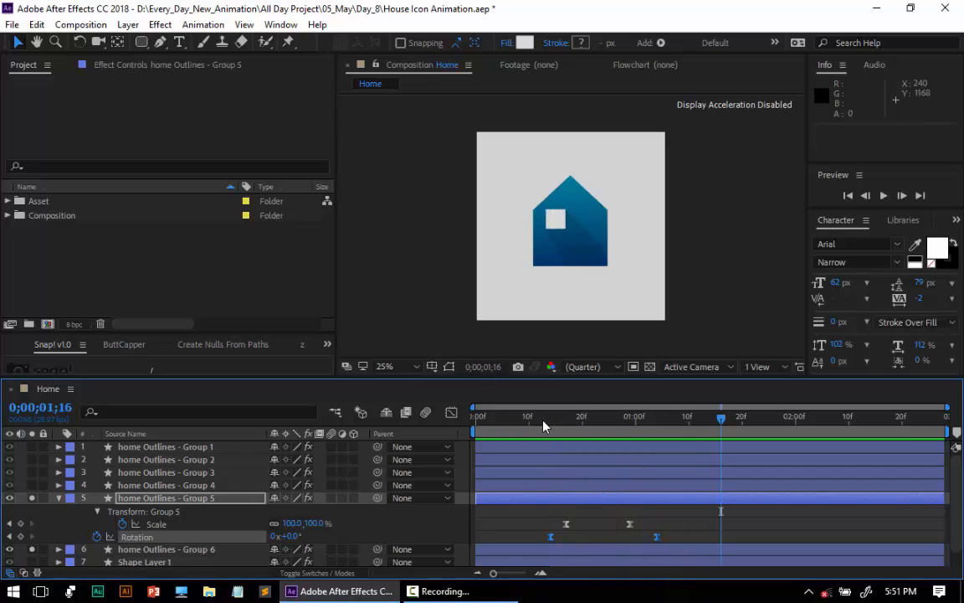
Place the playhead at 0;00;00;22 and shift Group 4's Rotation keyframe pair to start at about frame 12, just before its Scale keyframes
{"action": "left_click_drag", "start_coordinate": [544, 427], "coordinate": [592, 427]}
{"action": "left_click", "coordinate": [151, 485]}
{"action": "key", "text": "u"}
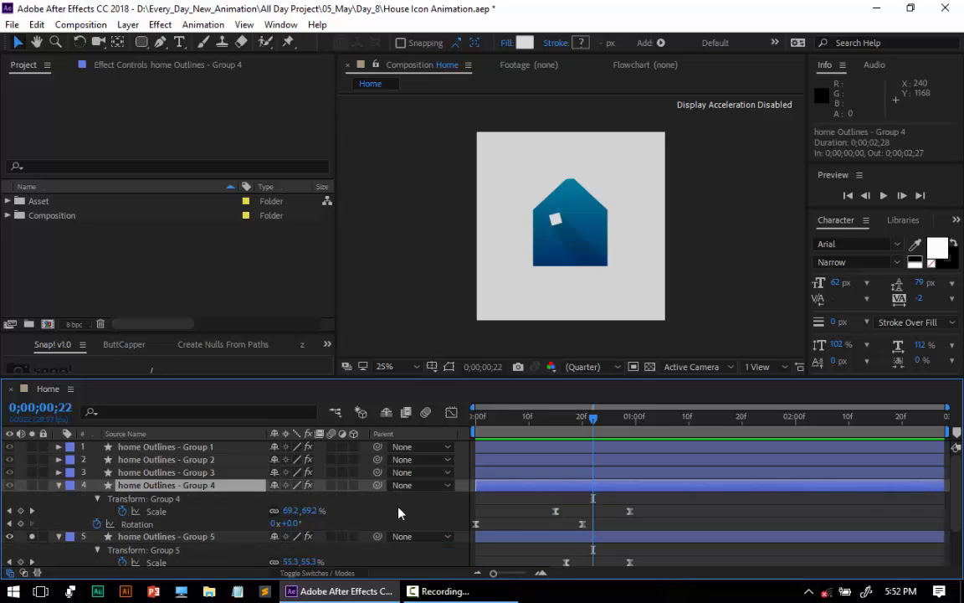
{"action": "left_click_drag", "start_coordinate": [603, 528], "coordinate": [456, 525]}
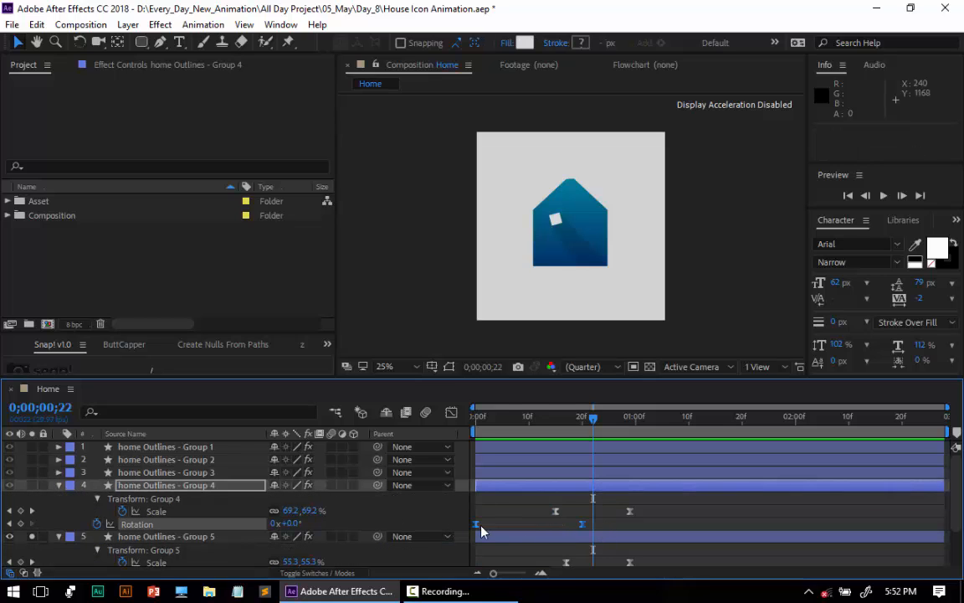
{"action": "left_click_drag", "start_coordinate": [536, 525], "coordinate": [472, 523]}
{"action": "left_click_drag", "start_coordinate": [602, 527], "coordinate": [540, 527]}
Reveal Group 3's keyframes and shift its Rotation keyframe pair to start at about frame 10, just before its Scale keyframes
{"action": "left_click", "coordinate": [175, 473]}
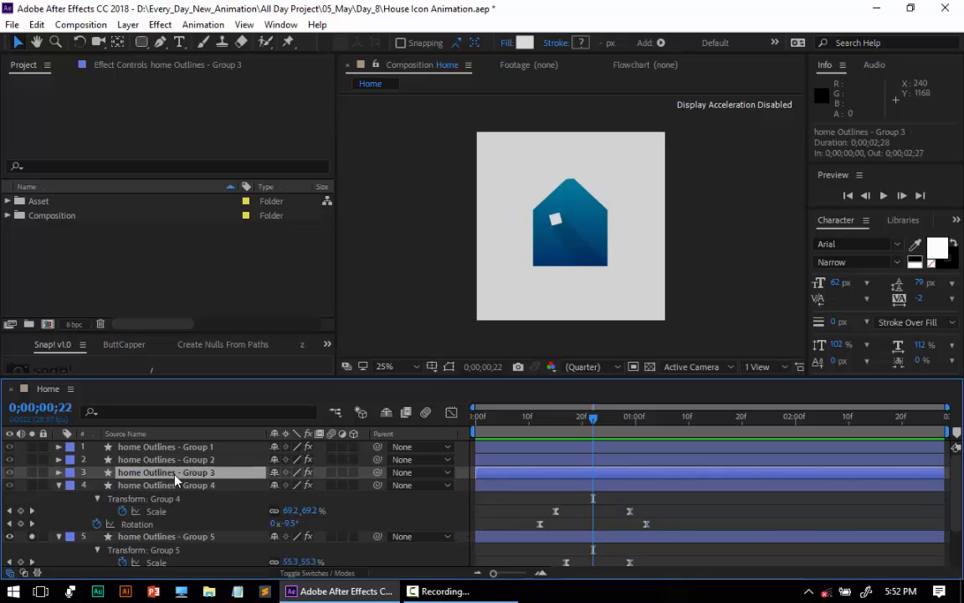
{"action": "key", "text": "u"}
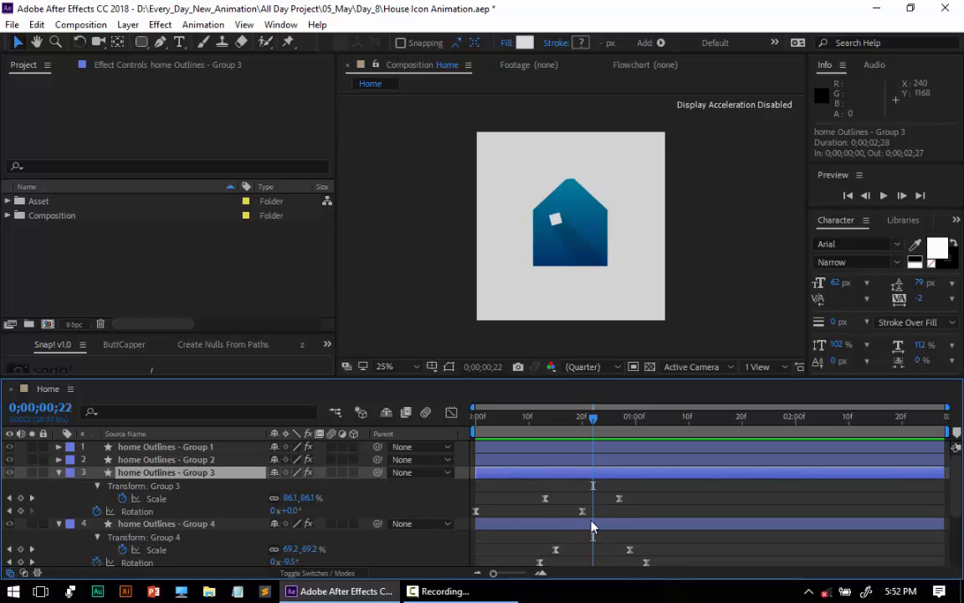
{"action": "left_click_drag", "start_coordinate": [602, 519], "coordinate": [529, 514]}
Reveal Group 2's keyframes and shift its Rotation keyframe pair to start at 0;00;00;08, just before its Scale keyframes
{"action": "left_click", "coordinate": [172, 459]}
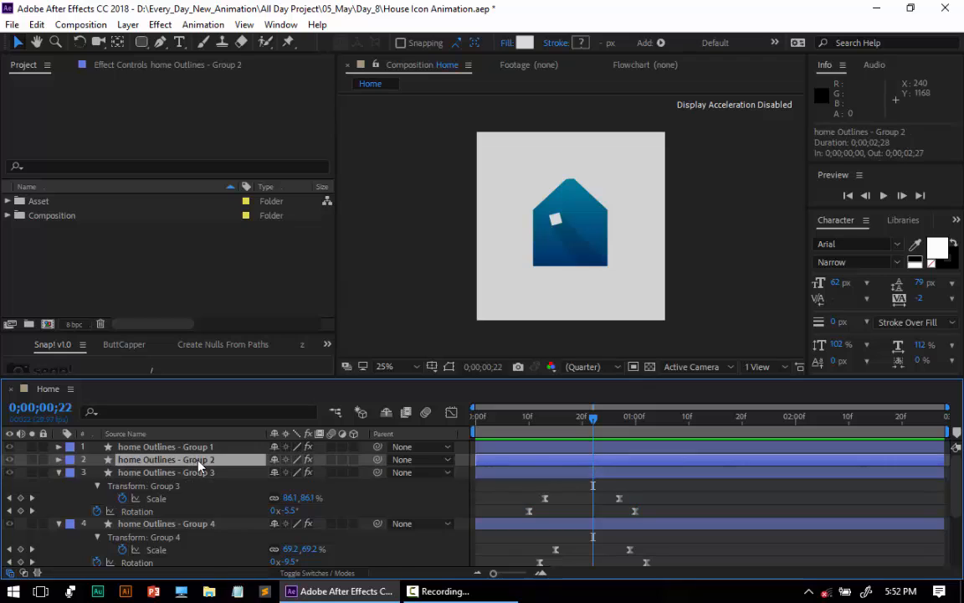
{"action": "key", "text": "u"}
{"action": "left_click_drag", "start_coordinate": [600, 501], "coordinate": [519, 501]}
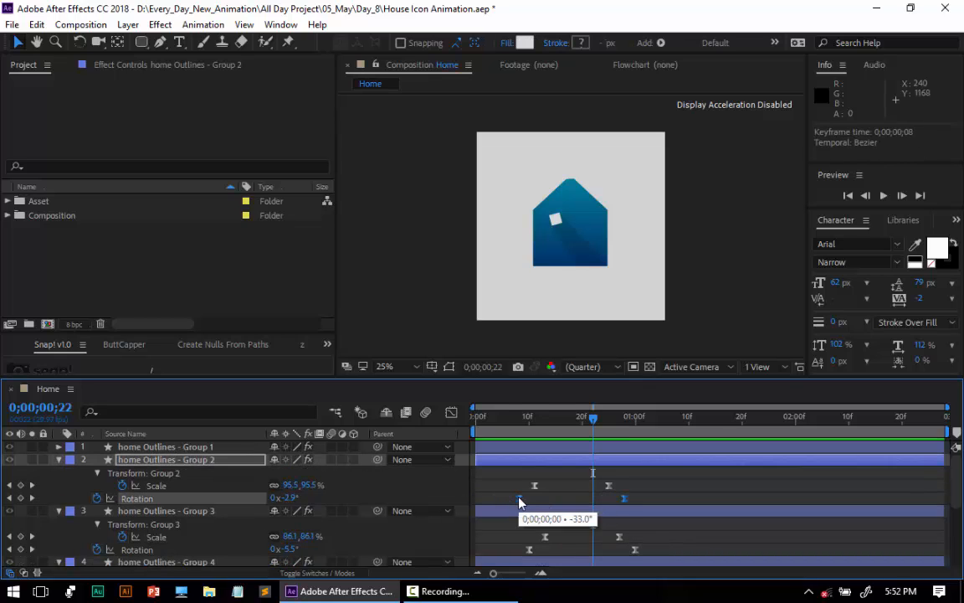
Reveal Group 1's keyframes, solo the layer to check its motion, and remove all of its Rotation keyframes
{"action": "left_click", "coordinate": [201, 448]}
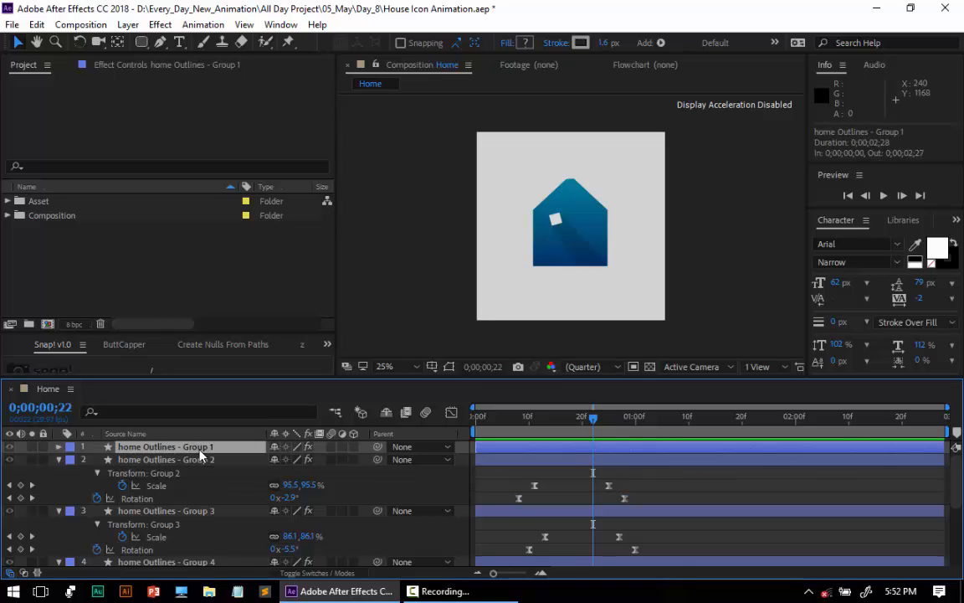
{"action": "key", "text": "u"}
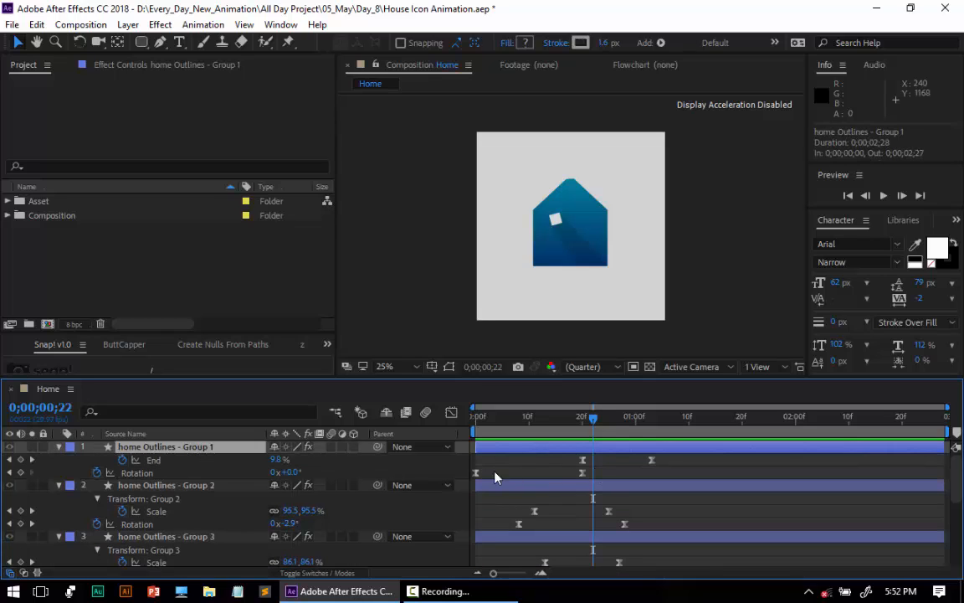
{"action": "left_click", "coordinate": [493, 429]}
{"action": "key", "text": "space"}
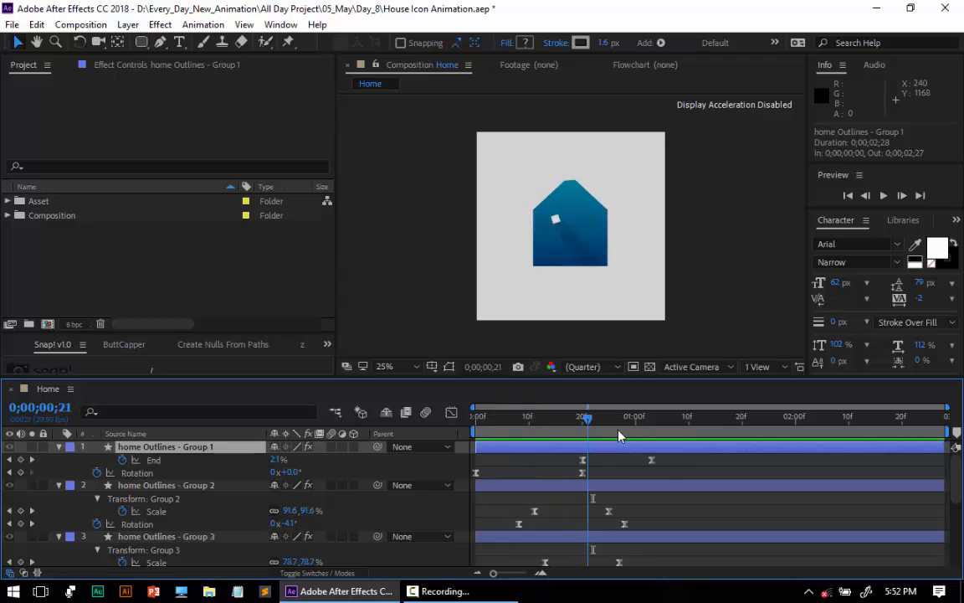
{"action": "left_click_drag", "start_coordinate": [651, 441], "coordinate": [577, 453]}
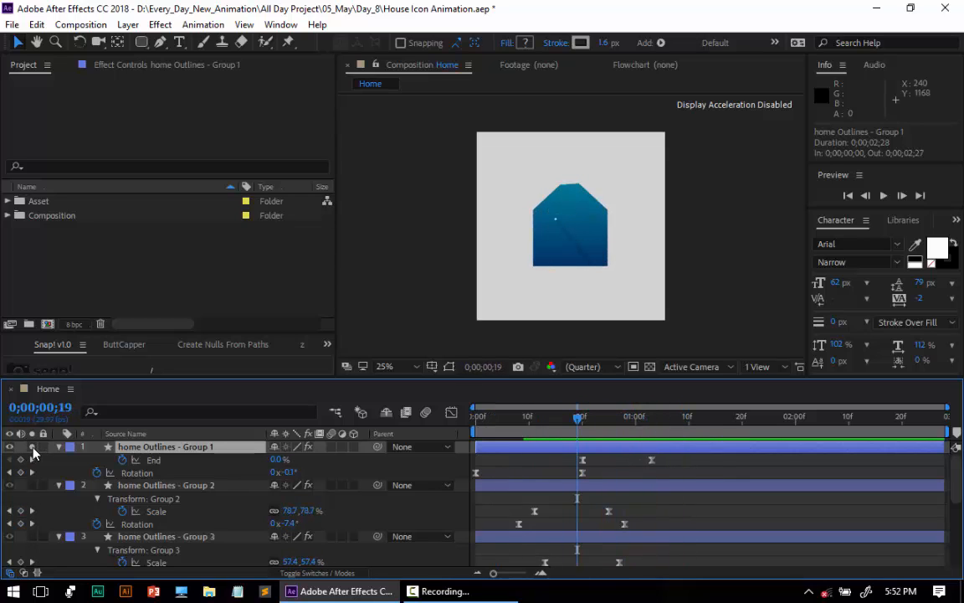
{"action": "left_click_drag", "start_coordinate": [576, 416], "coordinate": [614, 427]}
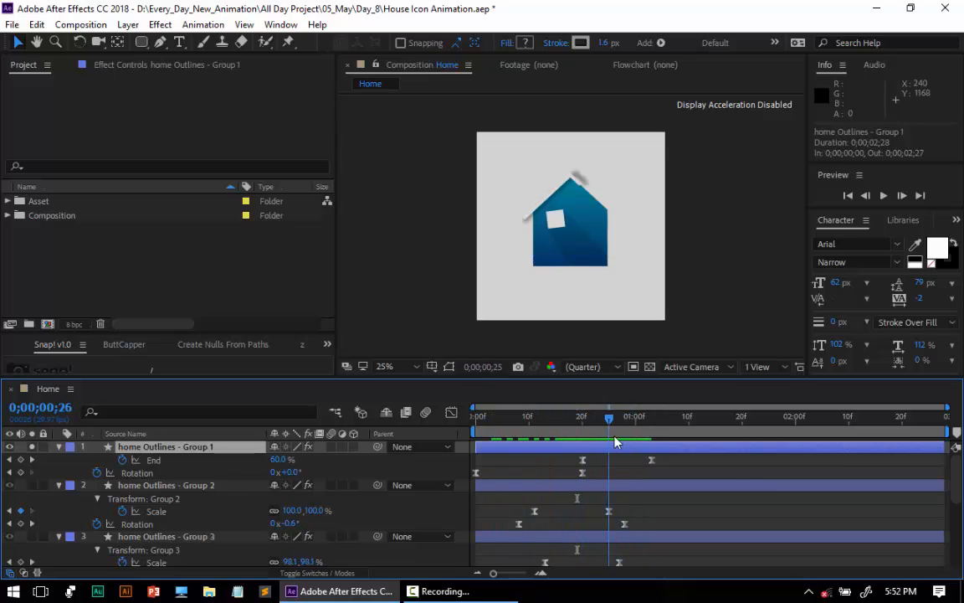
{"action": "left_click", "coordinate": [98, 473]}
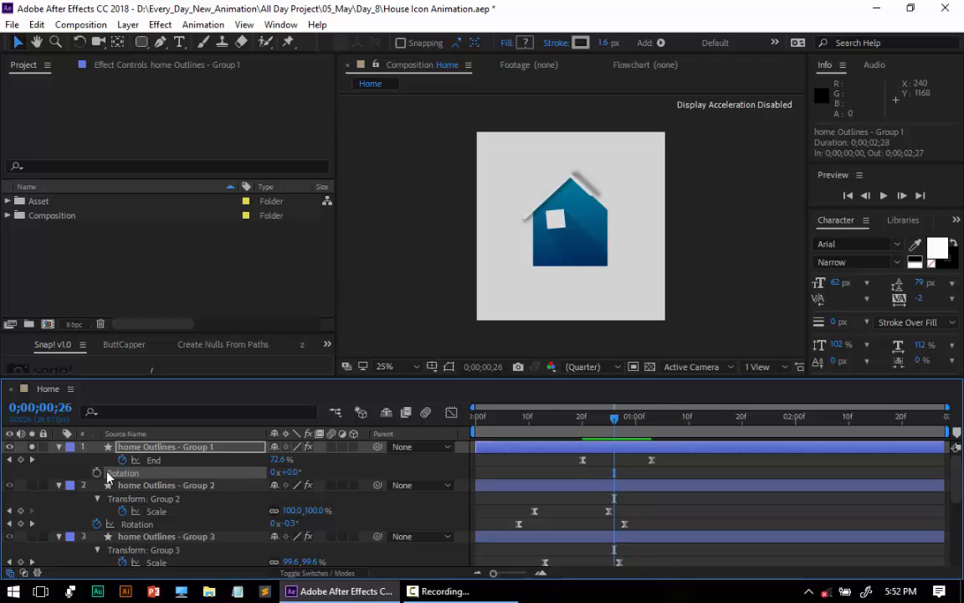
Return the playhead to 0;00;00;00, turn off solo on all soloed layers, and preview the full icon animation
{"action": "left_click_drag", "start_coordinate": [555, 415], "coordinate": [437, 446]}
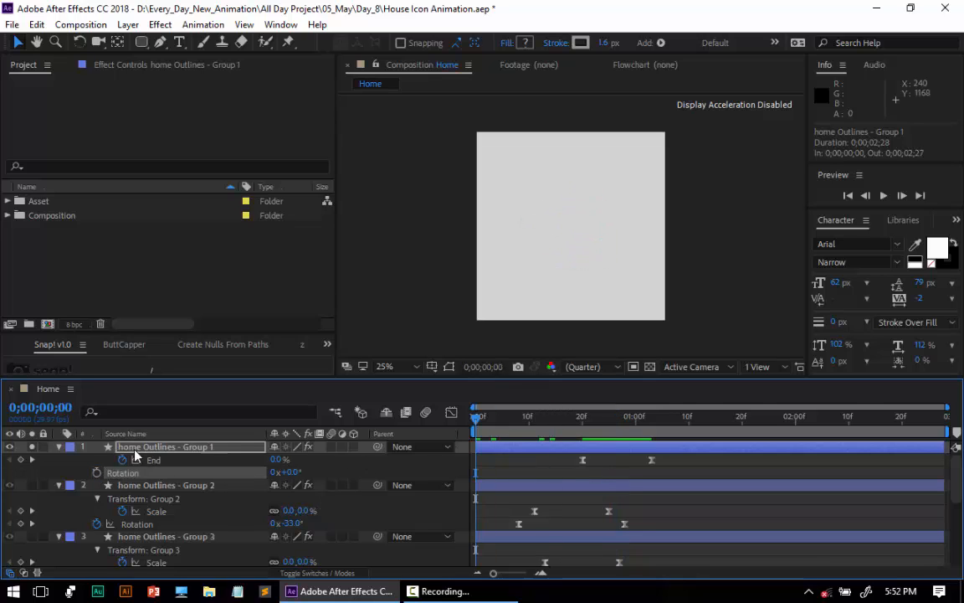
{"action": "scroll", "coordinate": [127, 488], "scroll_direction": "down", "scroll_amount": 5}
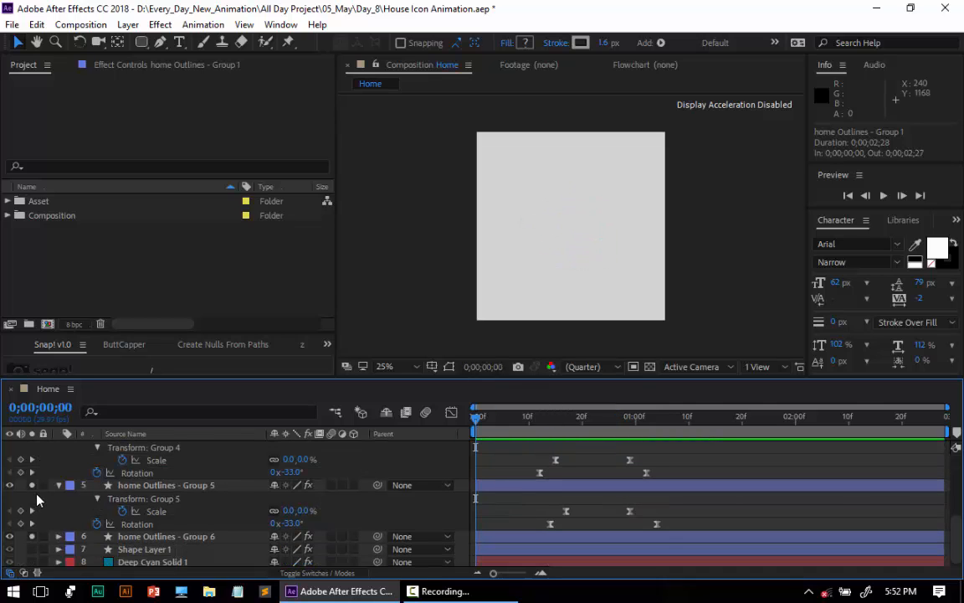
{"action": "scroll", "coordinate": [96, 526], "scroll_direction": "up", "scroll_amount": 5}
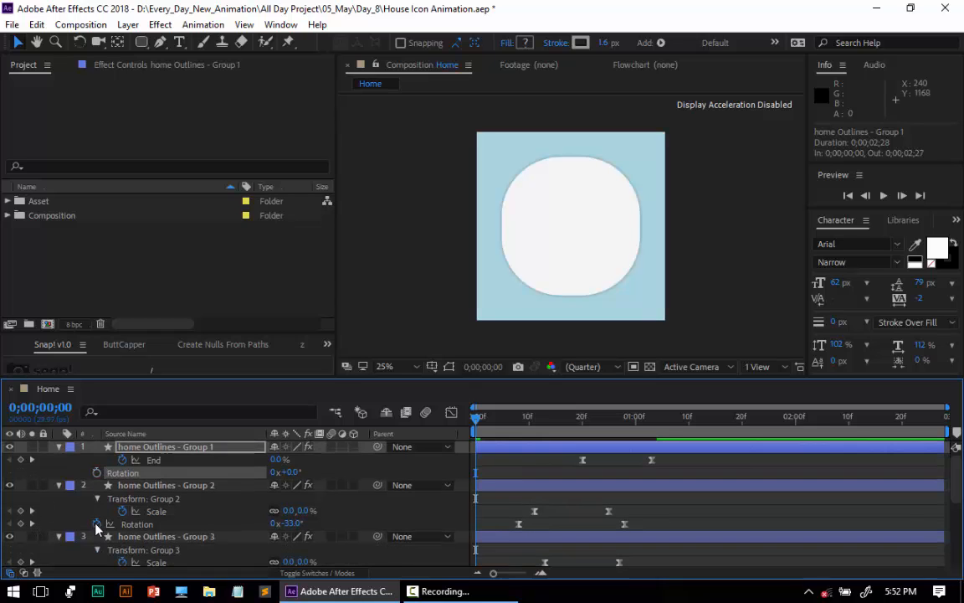
{"action": "key", "text": "space"}
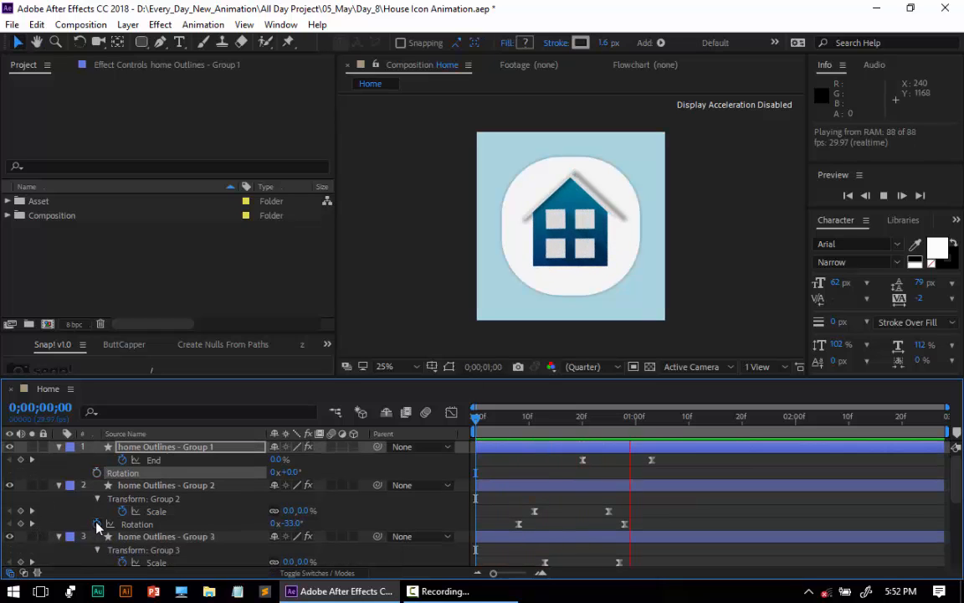
Place the playhead at 0;00;01;10, end the work area there, and preview the shortened range
{"action": "left_click", "coordinate": [688, 420]}
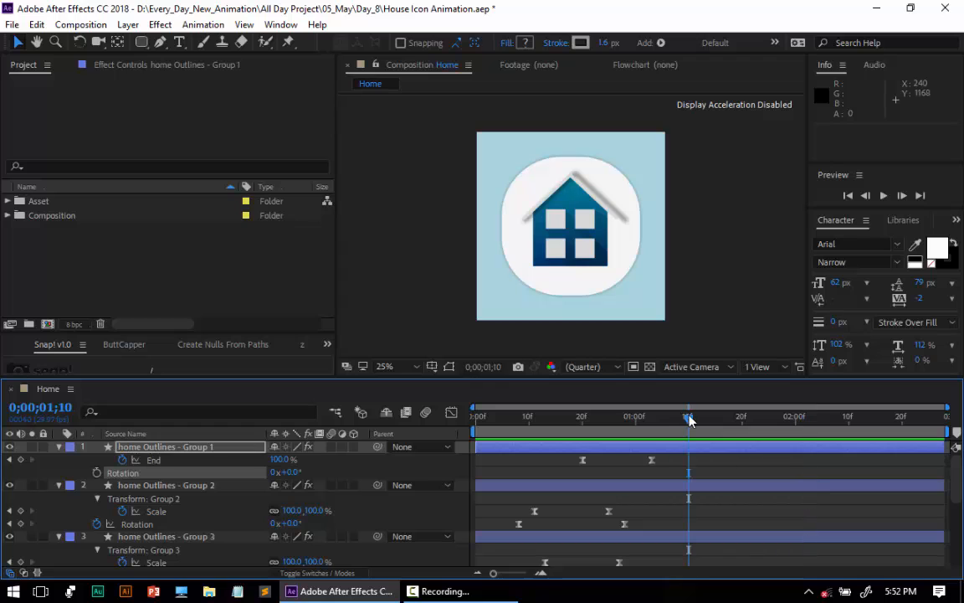
{"action": "key", "text": "space"}
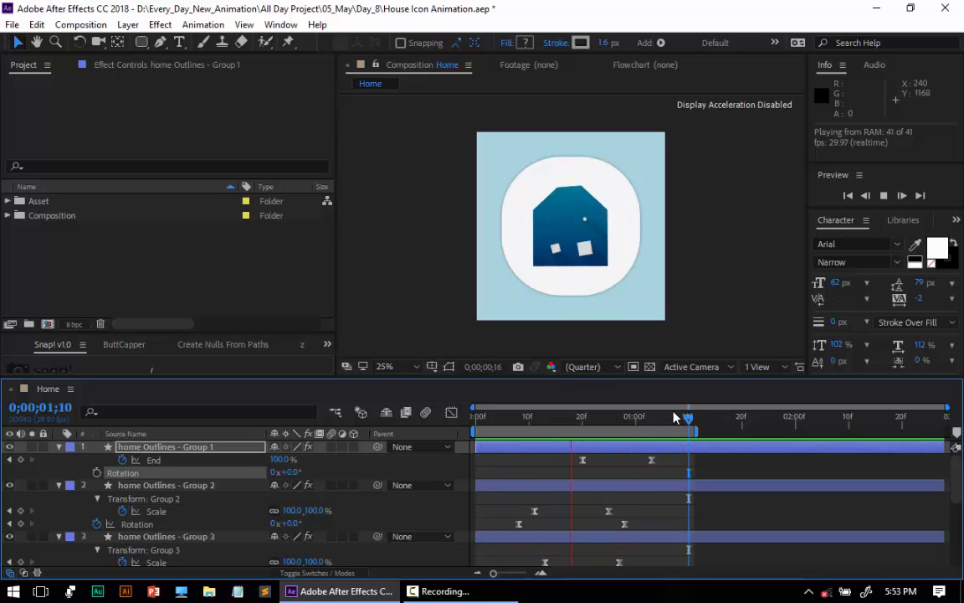
{"action": "key", "text": "space"}
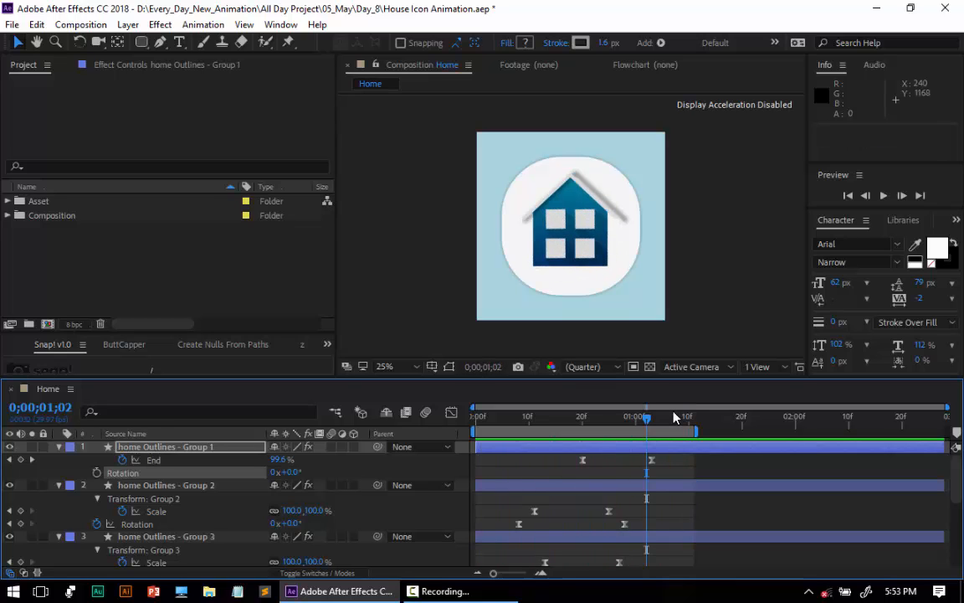